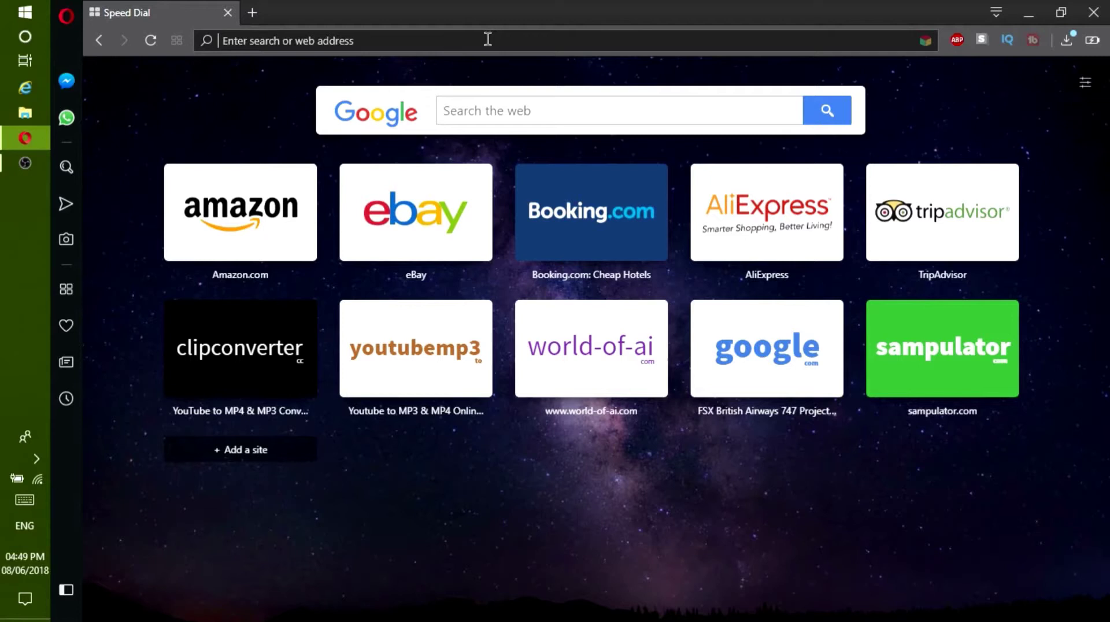
type("www.")
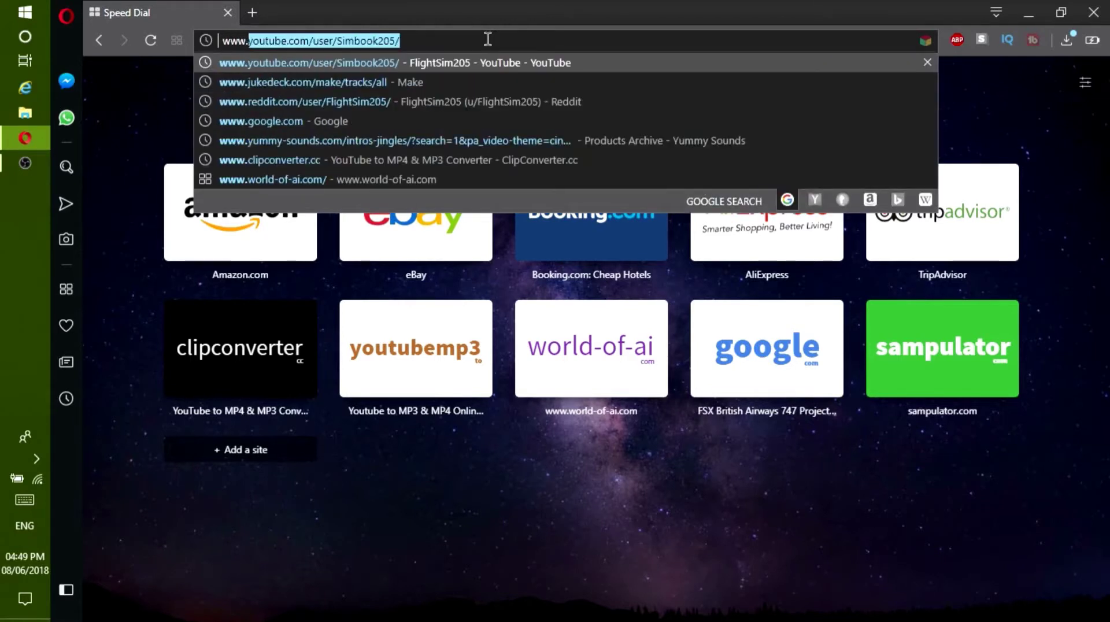
type("juke")
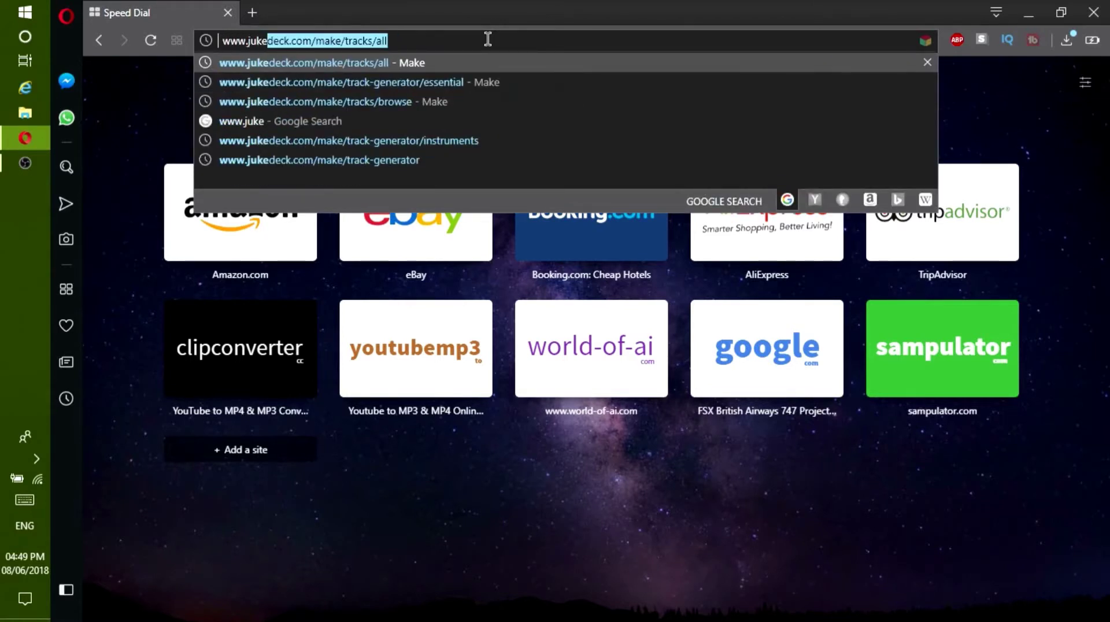
type("deck.com/make/login")
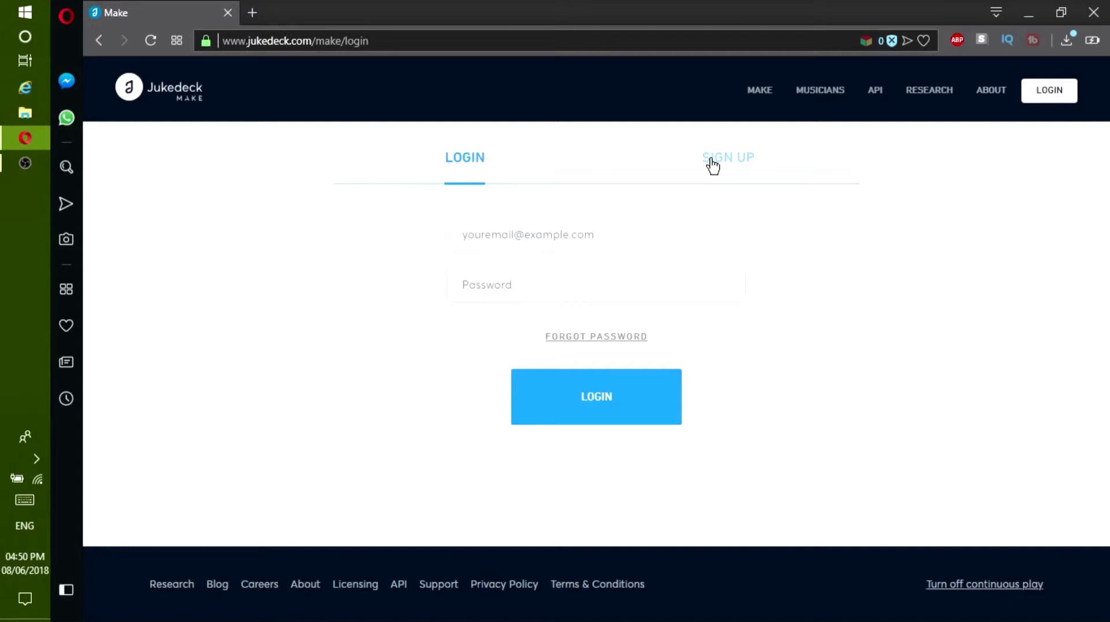
Step: Look over the SIGN UP form, then return to the LOGIN form
left_click(727, 164)
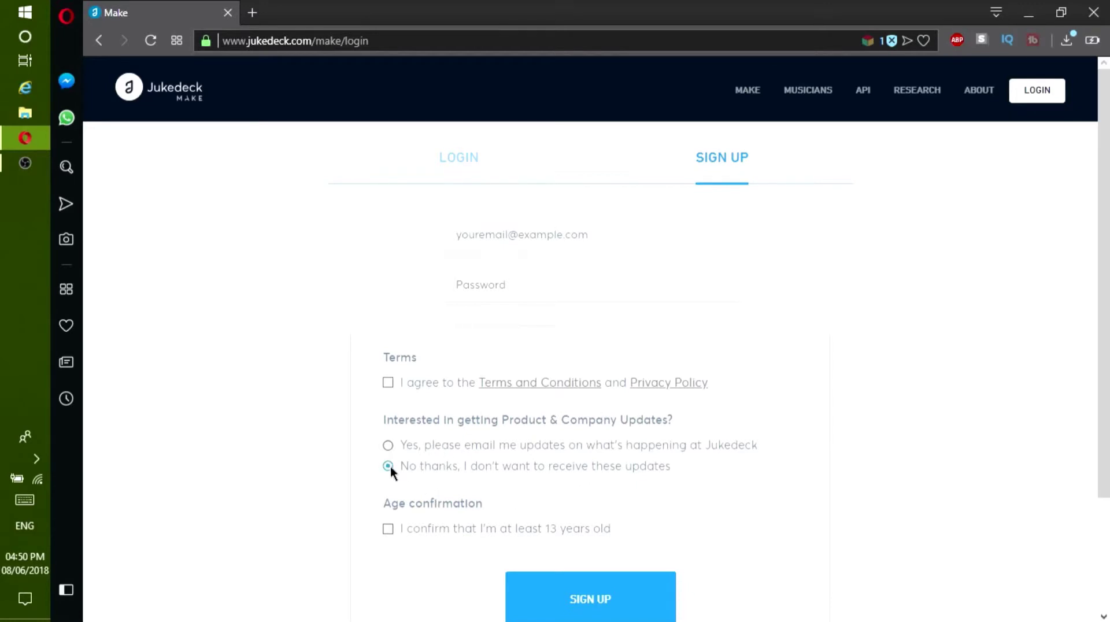
scroll(376, 502, "down", 2)
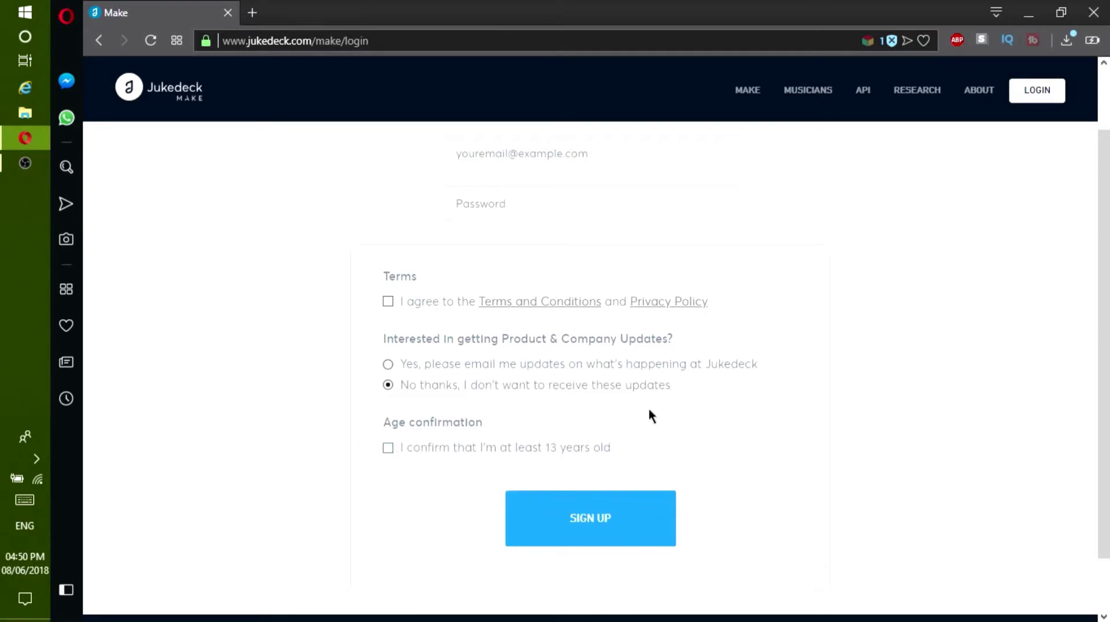
scroll(752, 165, "up", 2)
left_click(451, 166)
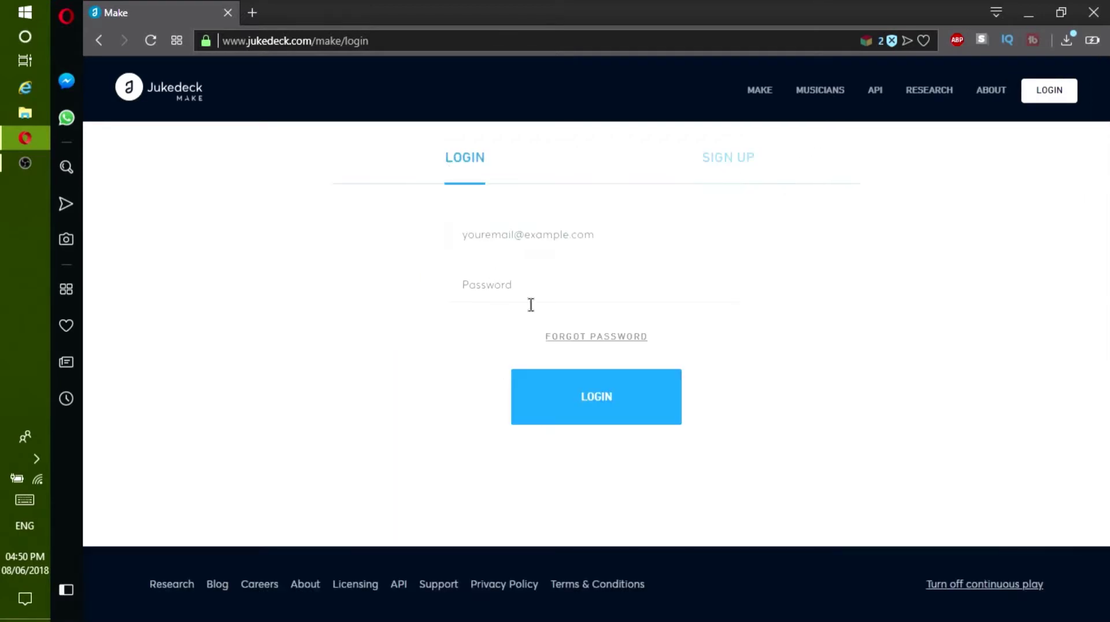
Step: Log in with the saved account e-mail and the account password
left_click(552, 230)
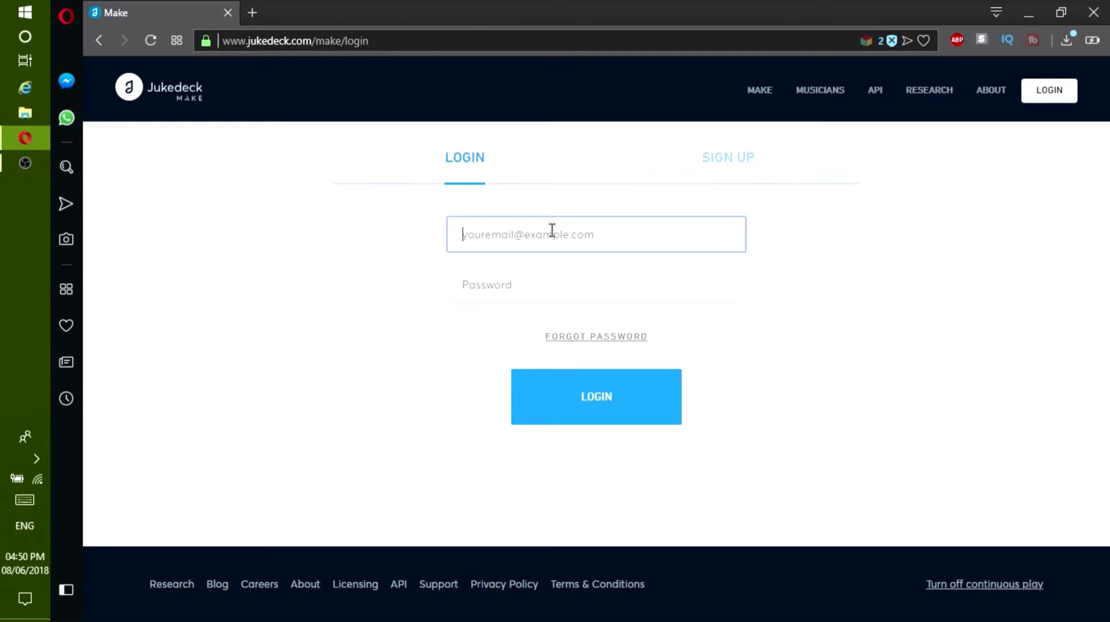
type("22")
left_click(544, 259)
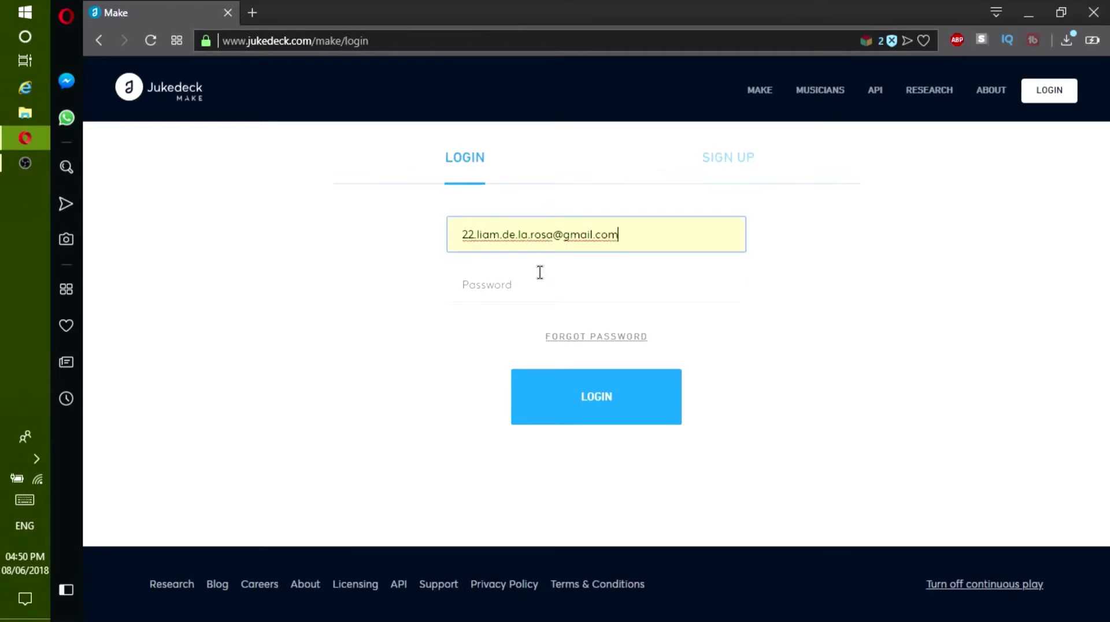
left_click(540, 272)
type("•")
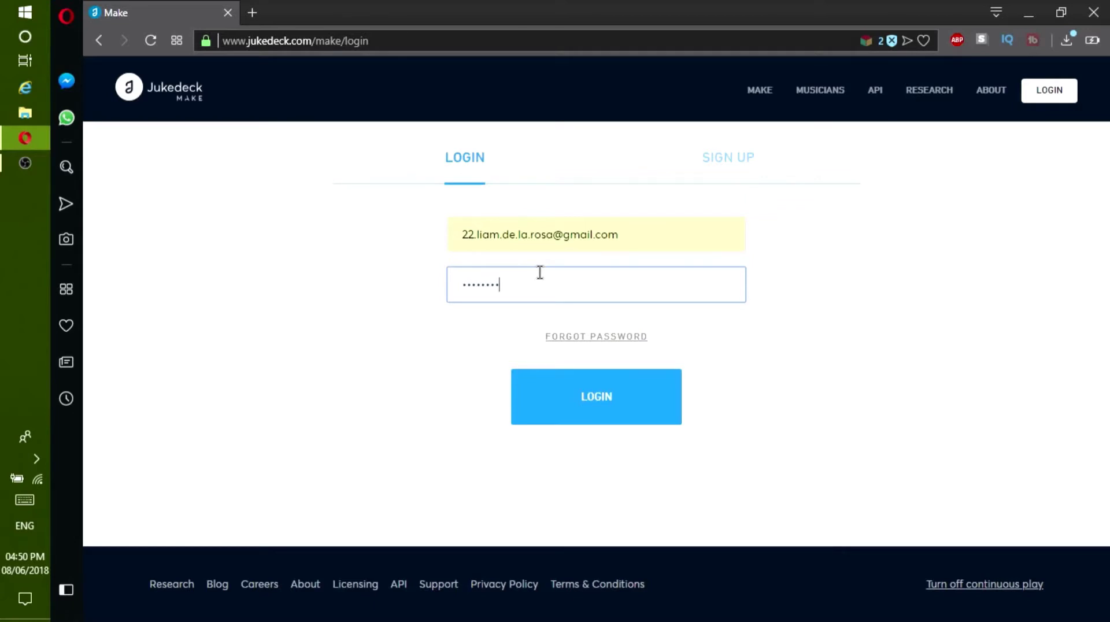
left_click(595, 410)
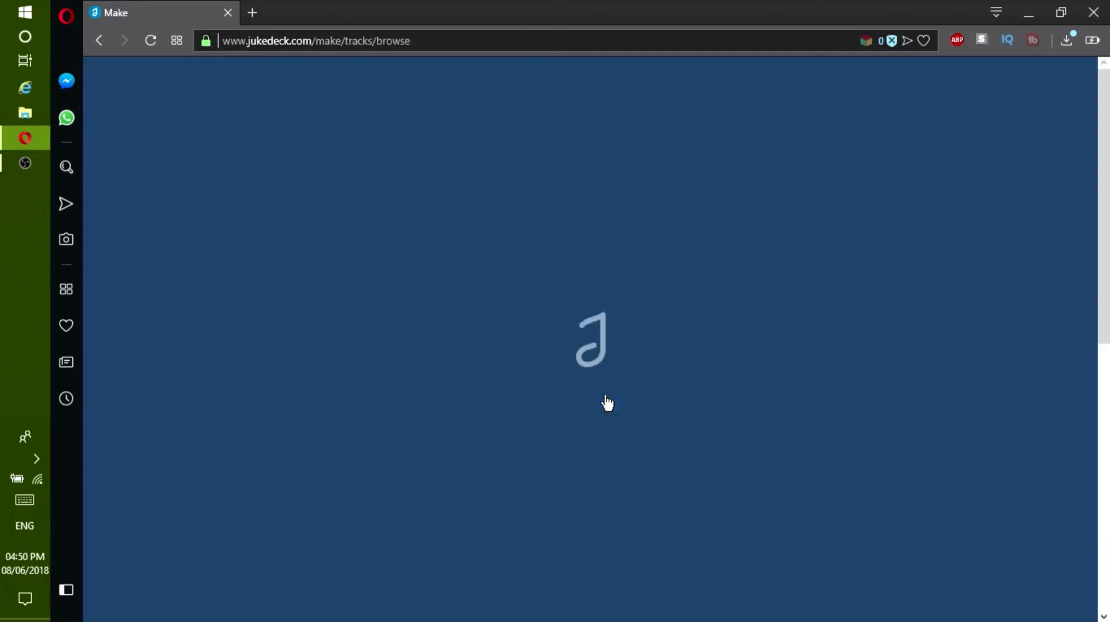
Step: Start a new track and, after trying Ambient, Synth Pop and Cinematic, choose Electro Folk
scroll(682, 393, "down", 1)
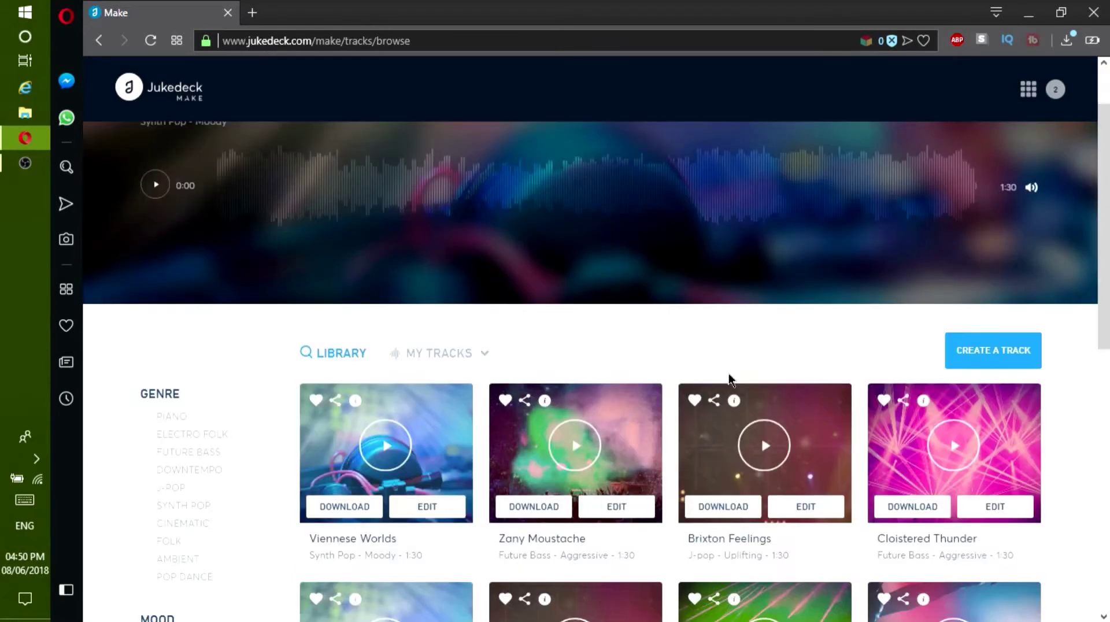
left_click(974, 352)
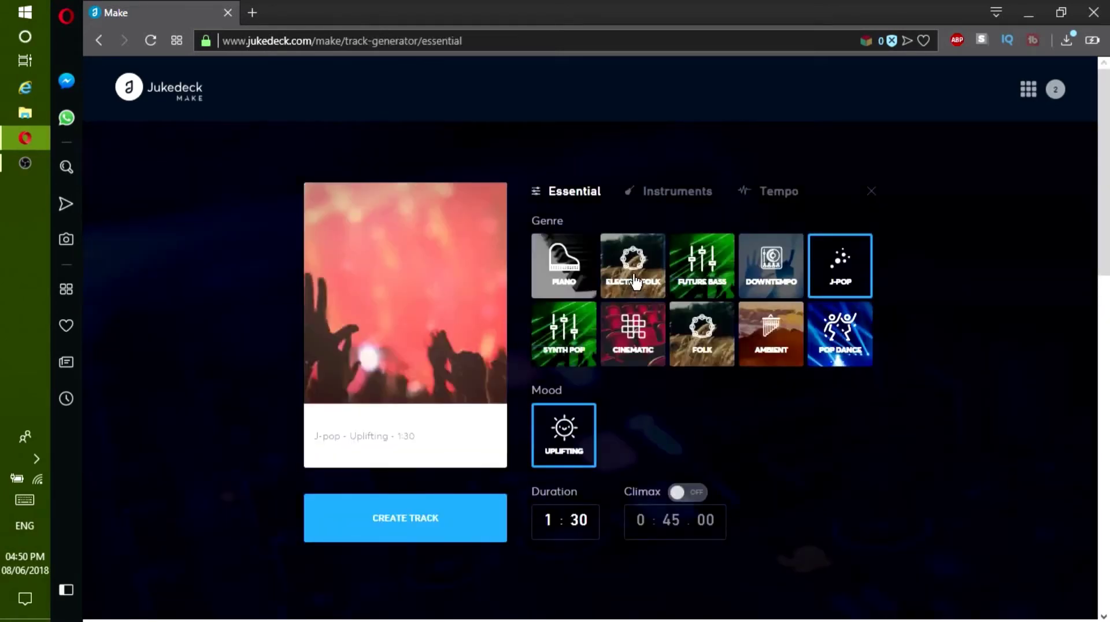
left_click(636, 281)
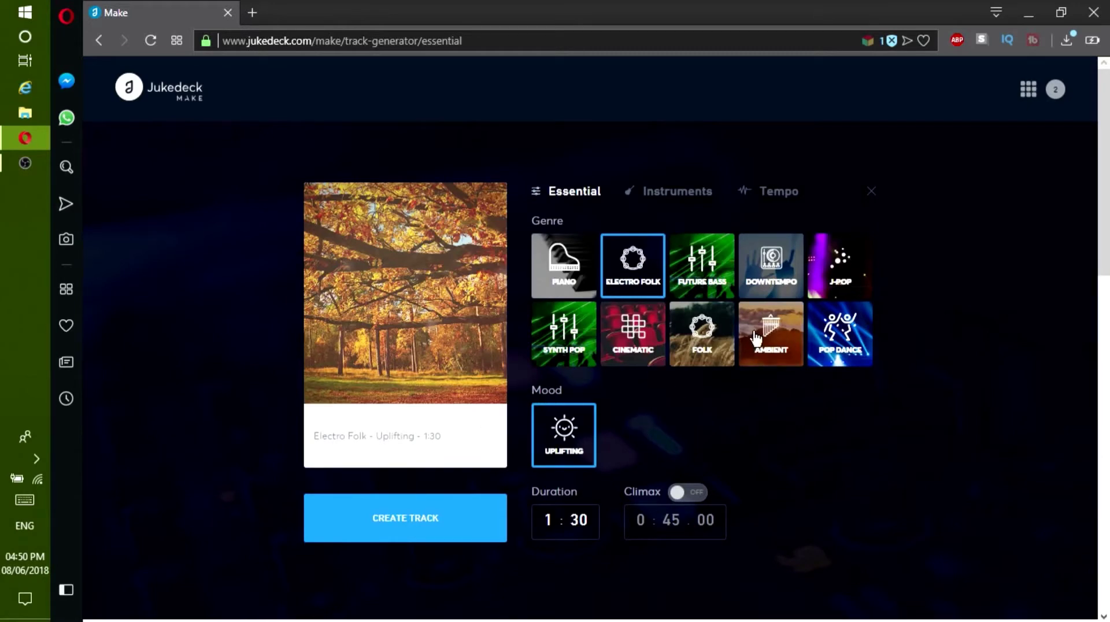
left_click(756, 341)
left_click(585, 336)
left_click(630, 360)
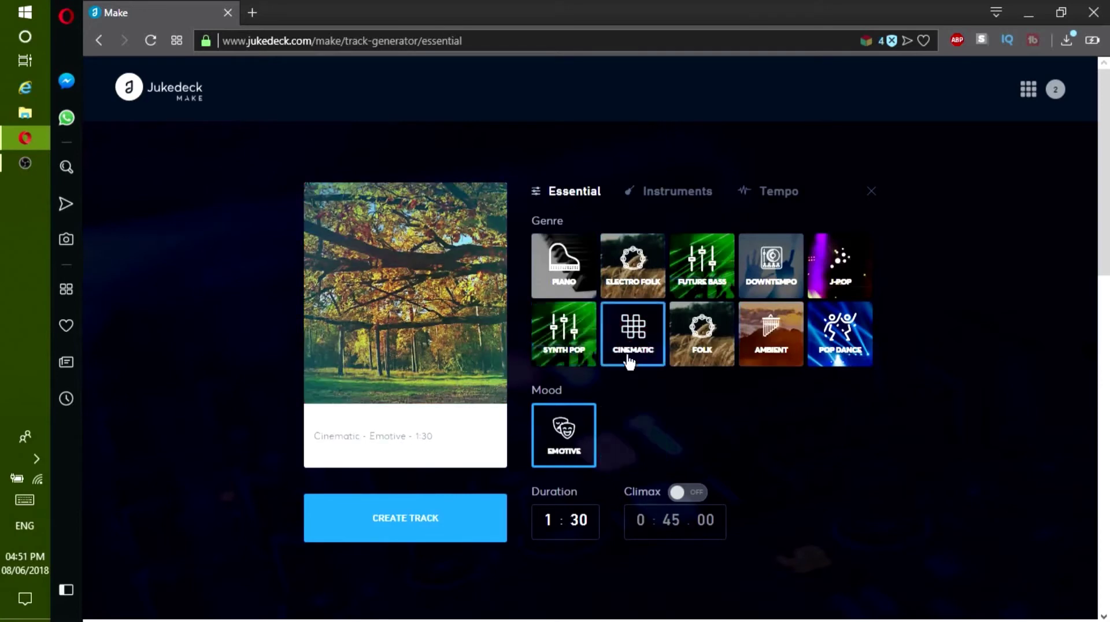
left_click(758, 347)
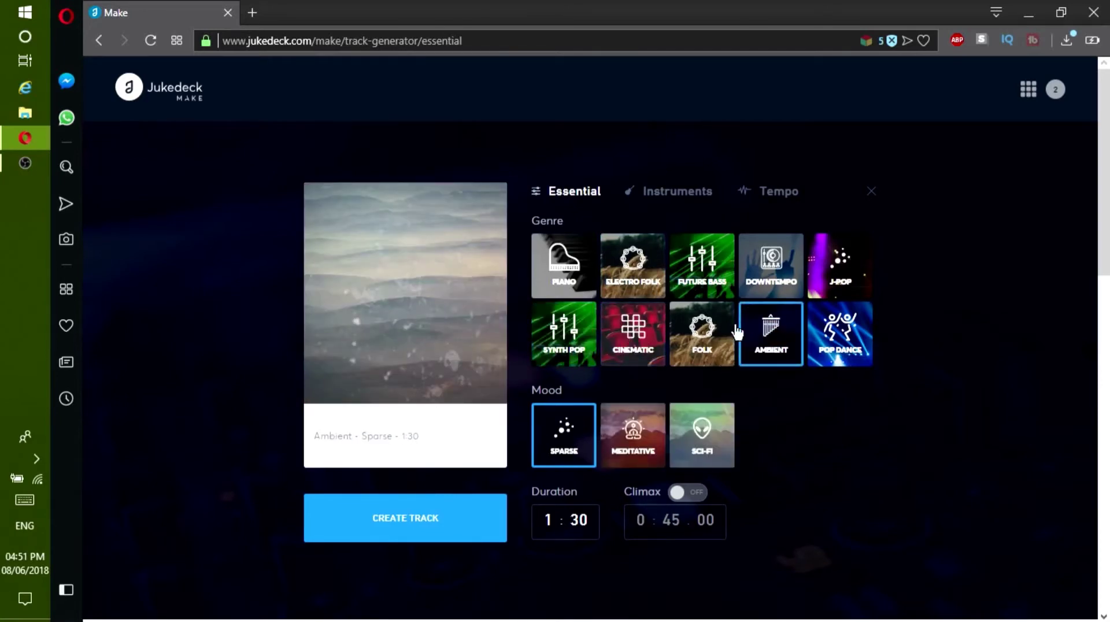
left_click(630, 271)
Step: Change the track duration to 2:10
scroll(652, 458, "down", 2)
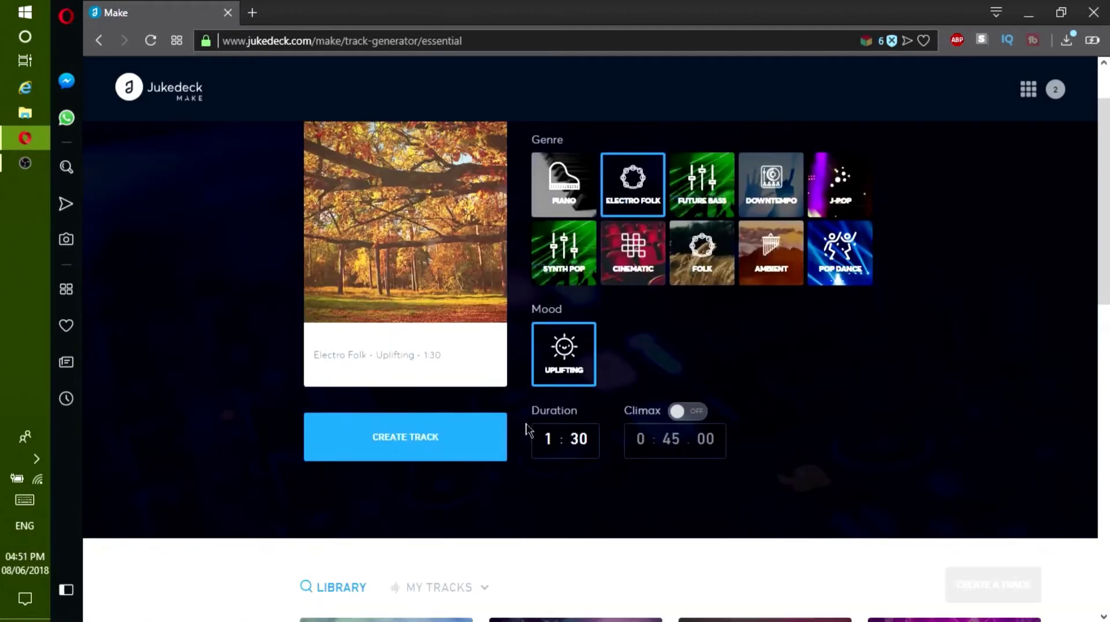
left_click(546, 439)
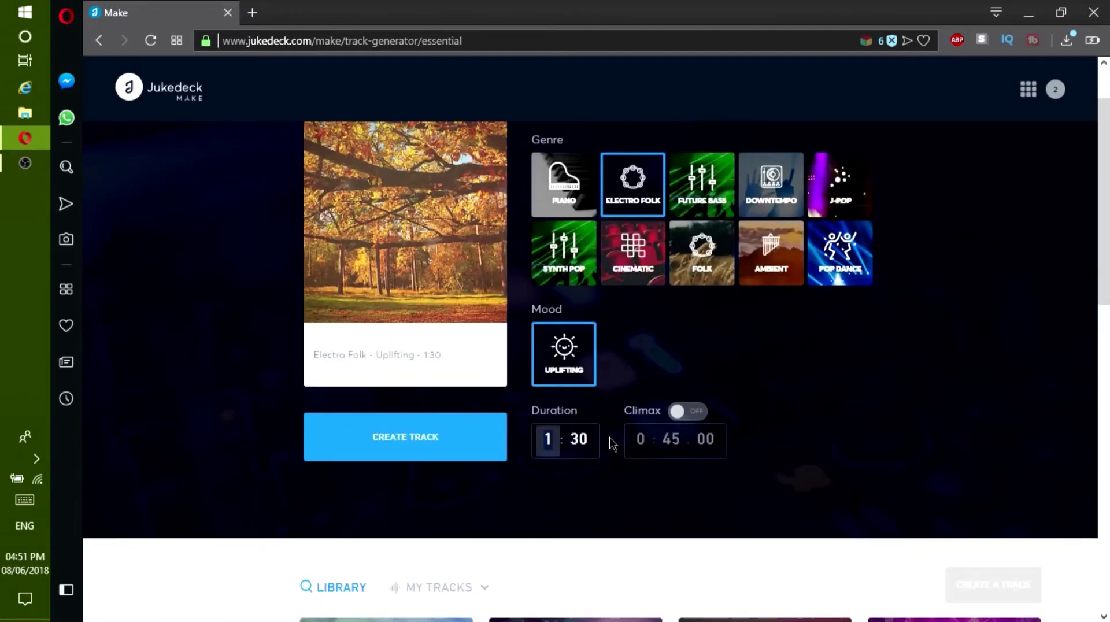
type("2 : ")
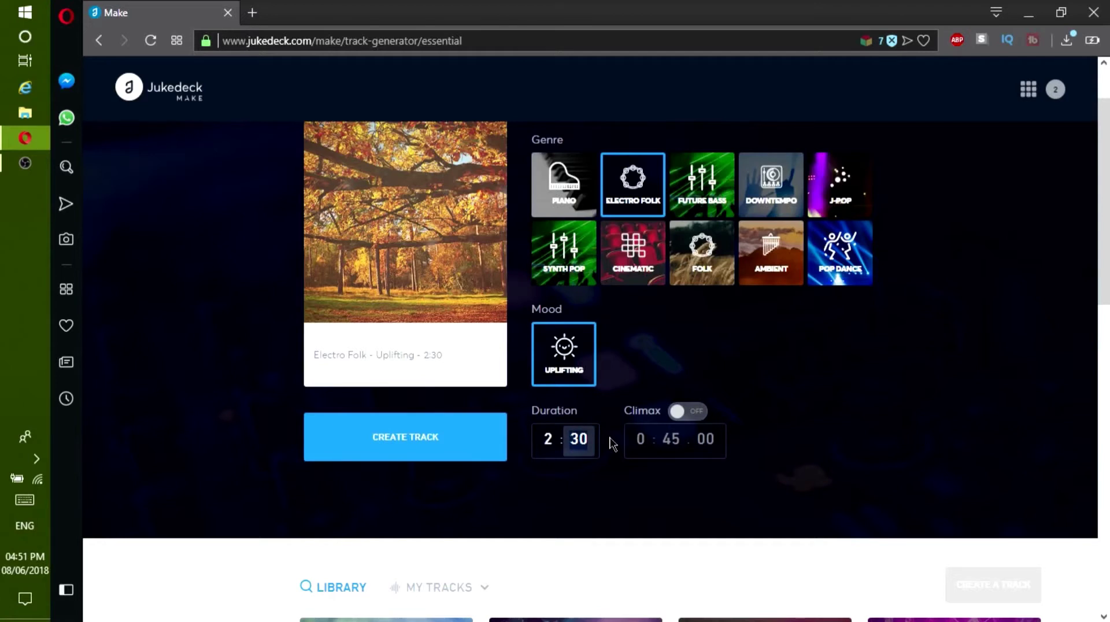
type("10")
left_click(771, 383)
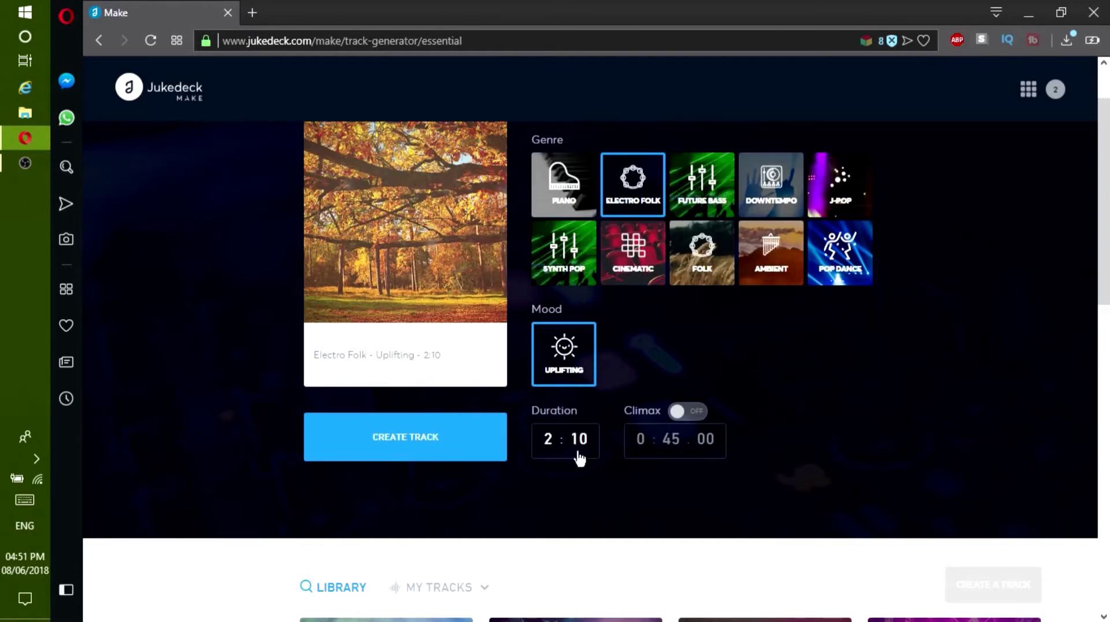
Step: Try the Climax option, then leave it switched off
scroll(578, 458, "up", 2)
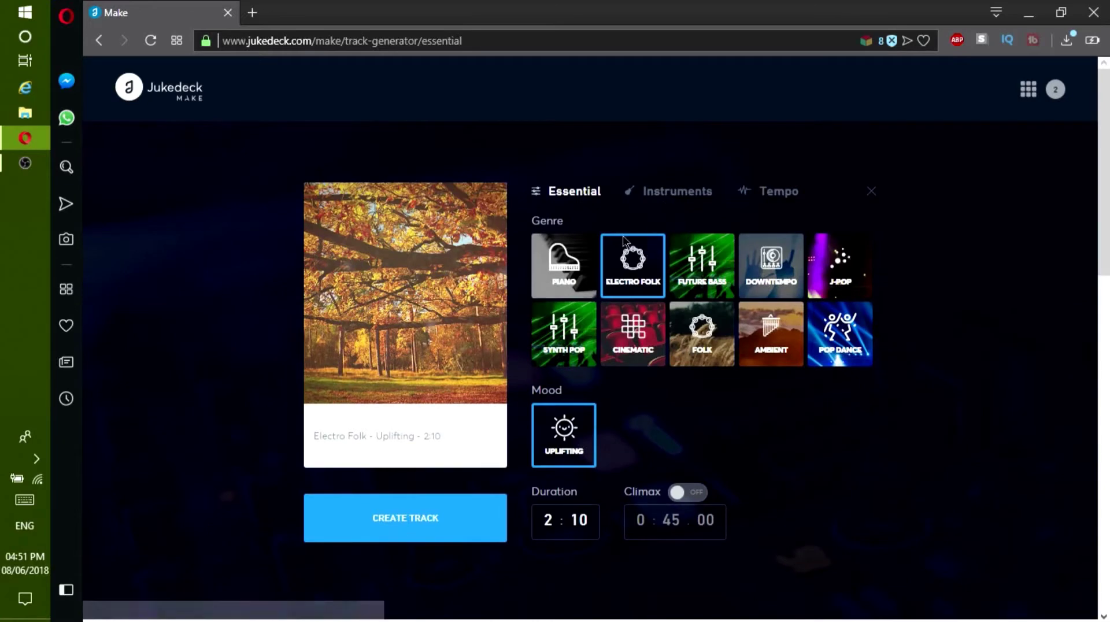
scroll(671, 503, "down", 2)
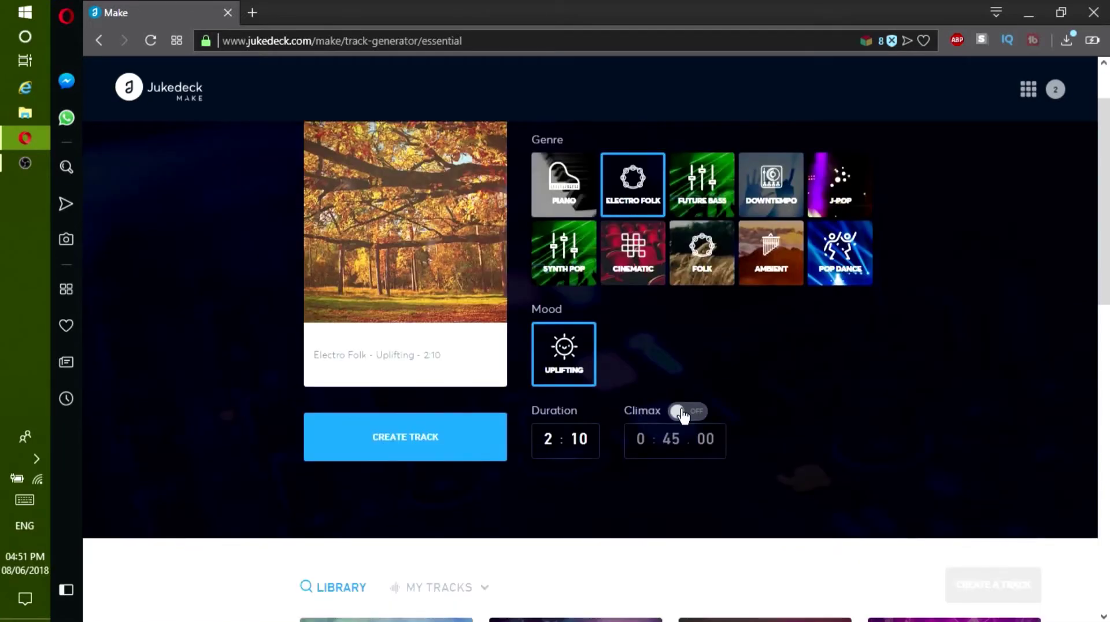
left_click(682, 412)
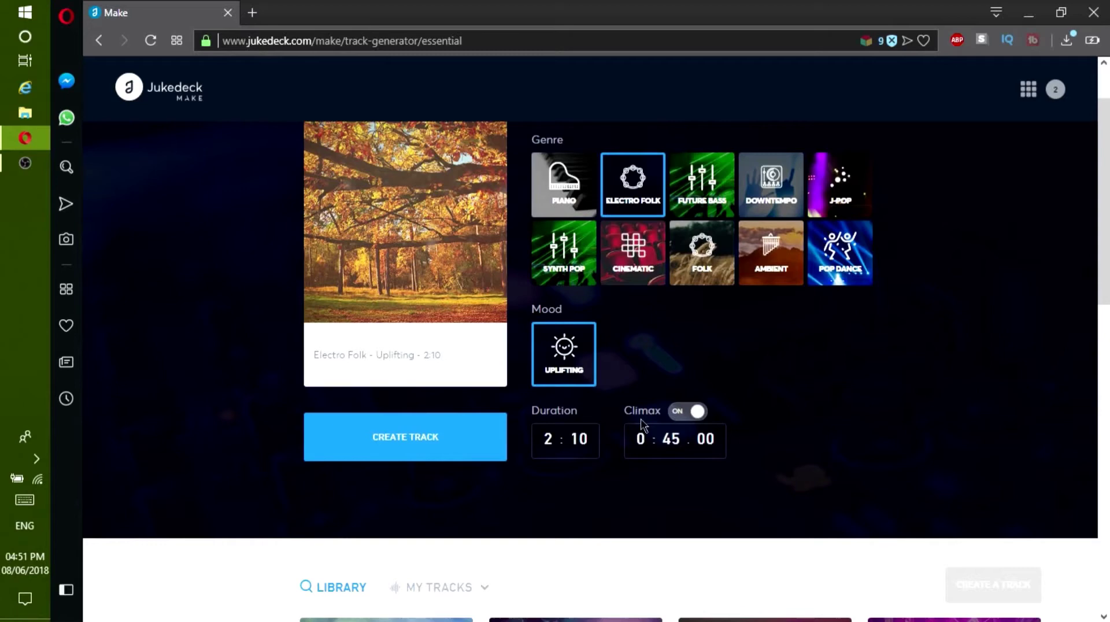
left_click(694, 413)
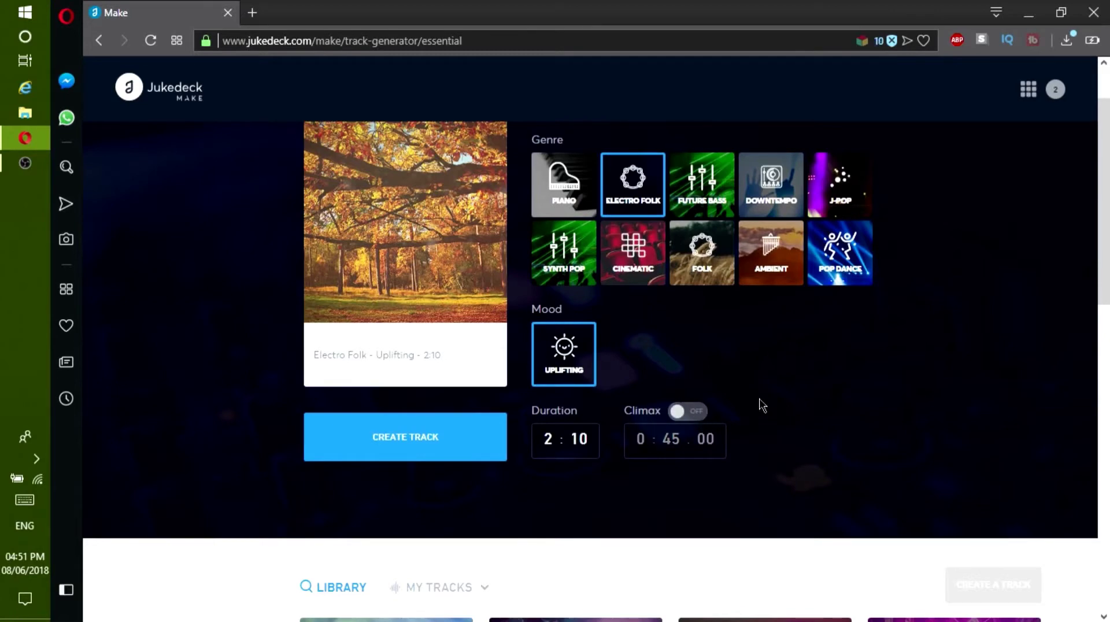
scroll(758, 417, "up", 2)
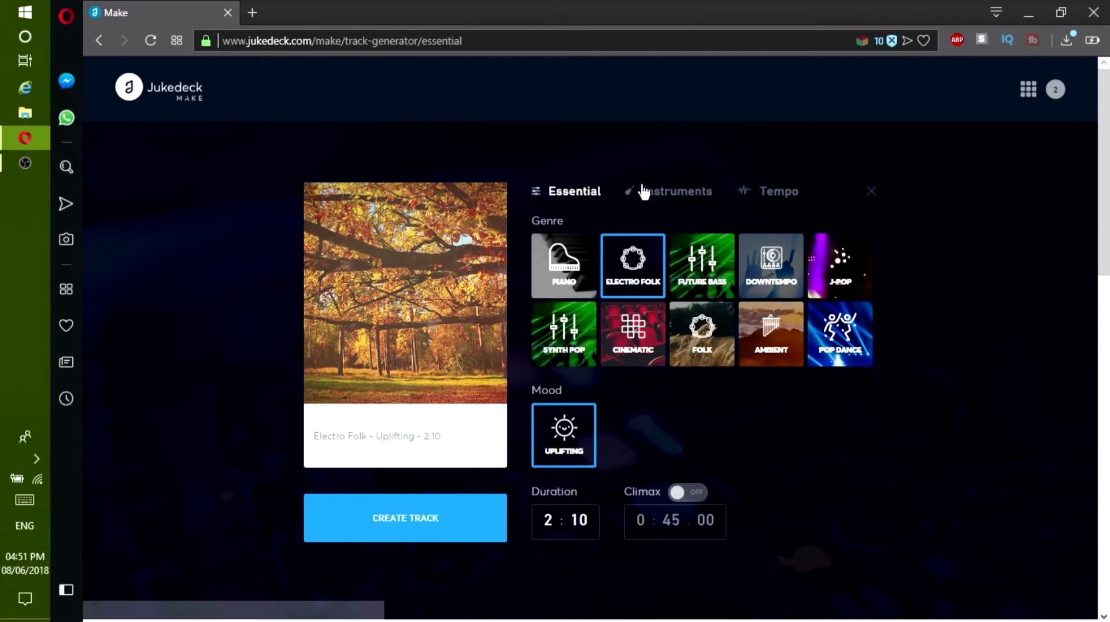
Step: Switch the tempo from Medium to an exact 120 BPM
left_click(670, 200)
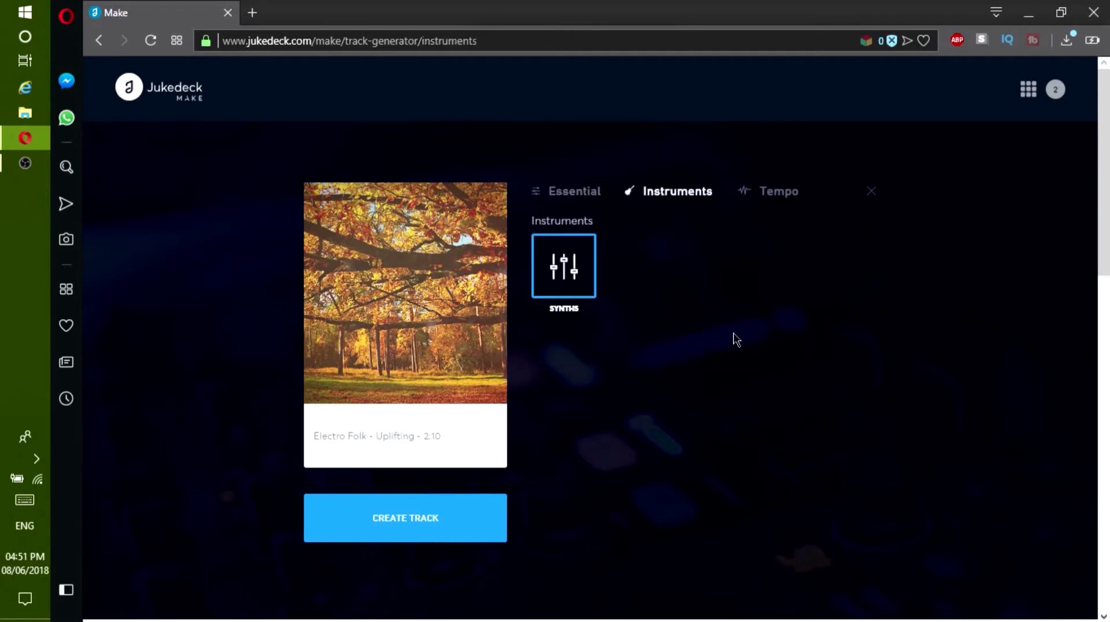
left_click(788, 200)
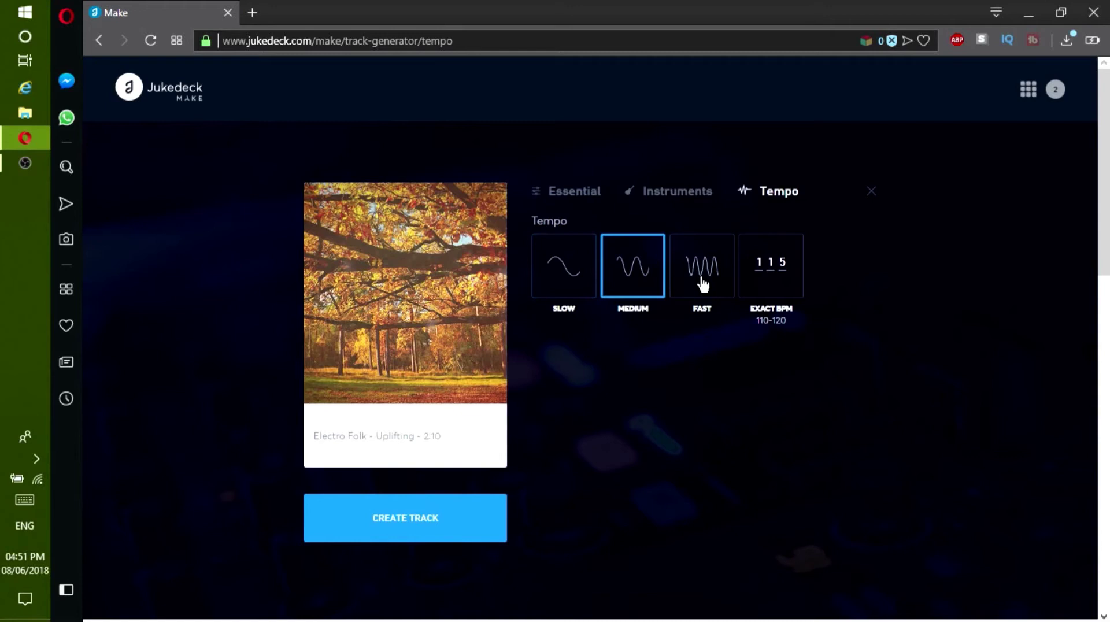
left_click(773, 262)
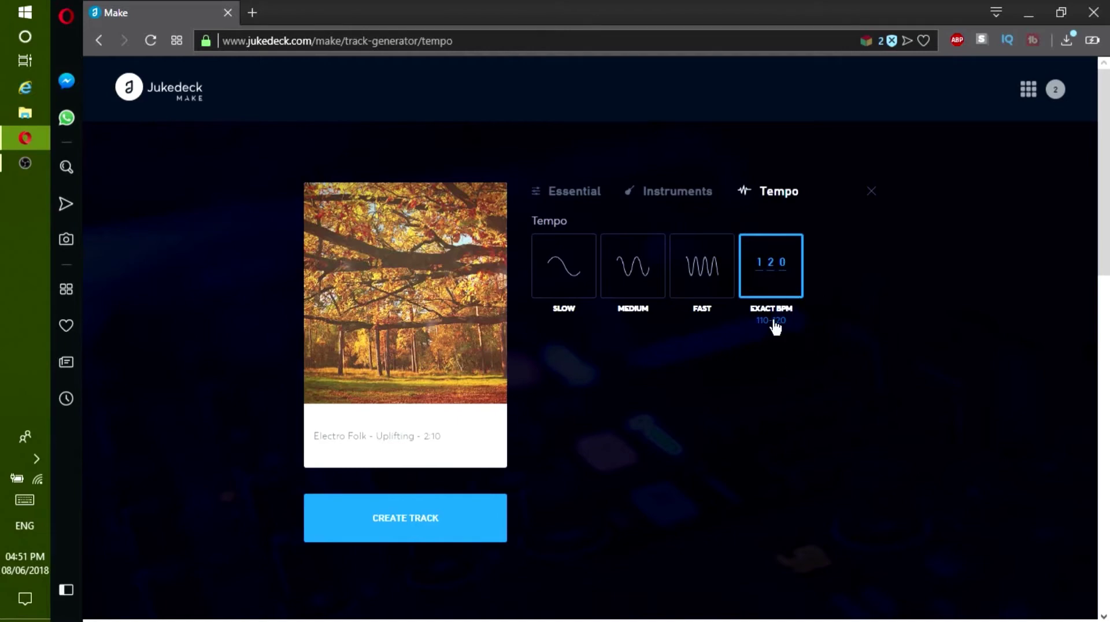
scroll(480, 475, "down", 1)
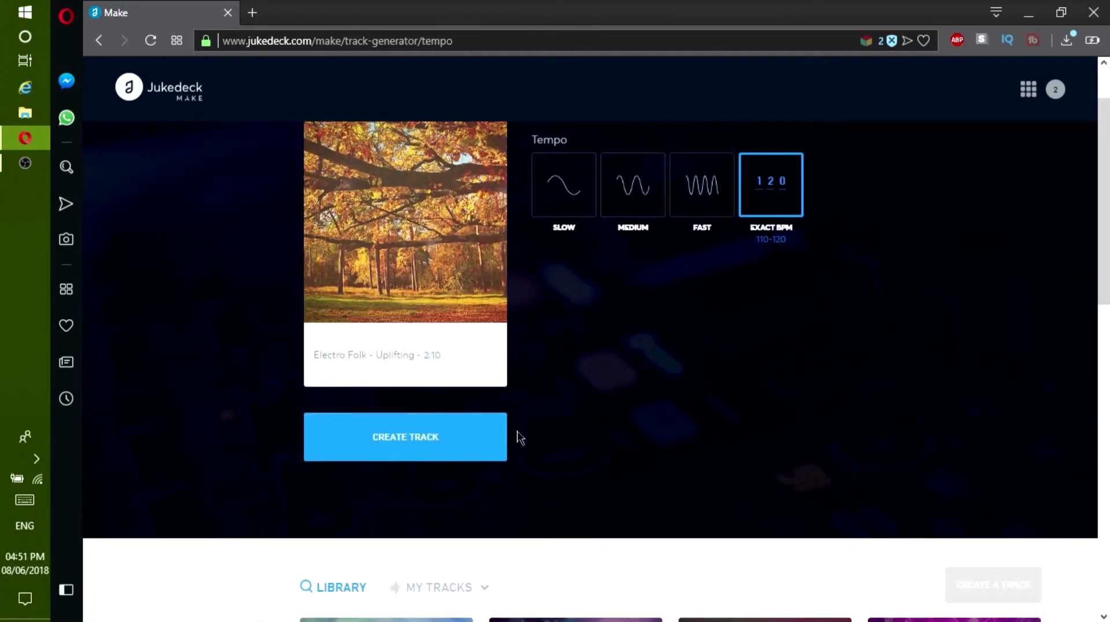
Step: Create the track so 'Thirsty Lives' (Electro Folk, Uplifting, 2:10) heads My Tracks
left_click(404, 446)
scroll(405, 424, "down", 1)
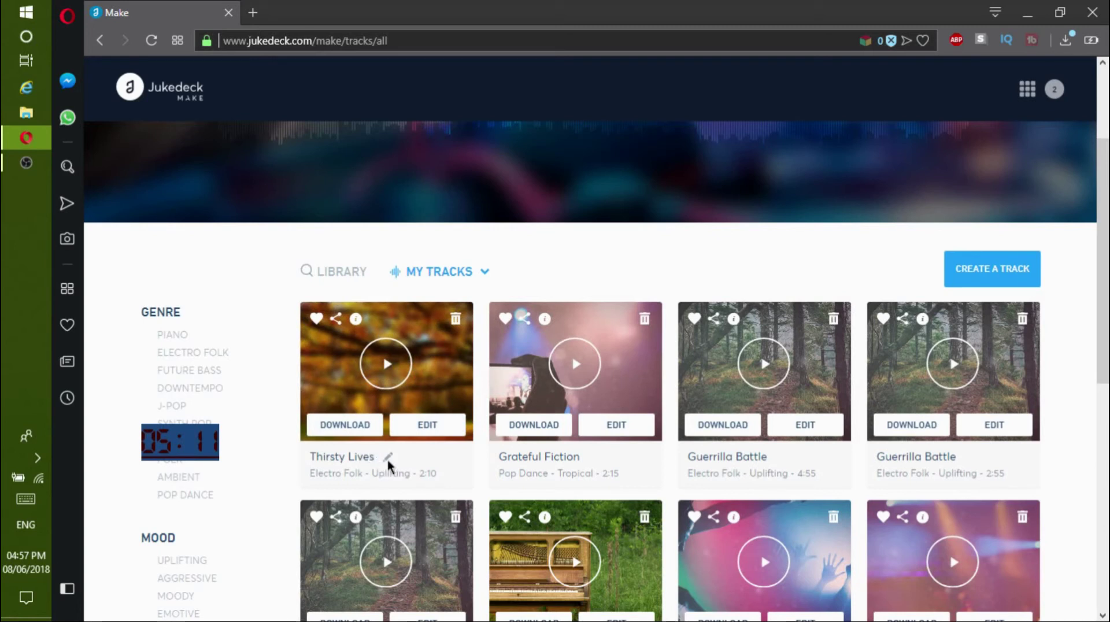
left_click(388, 460)
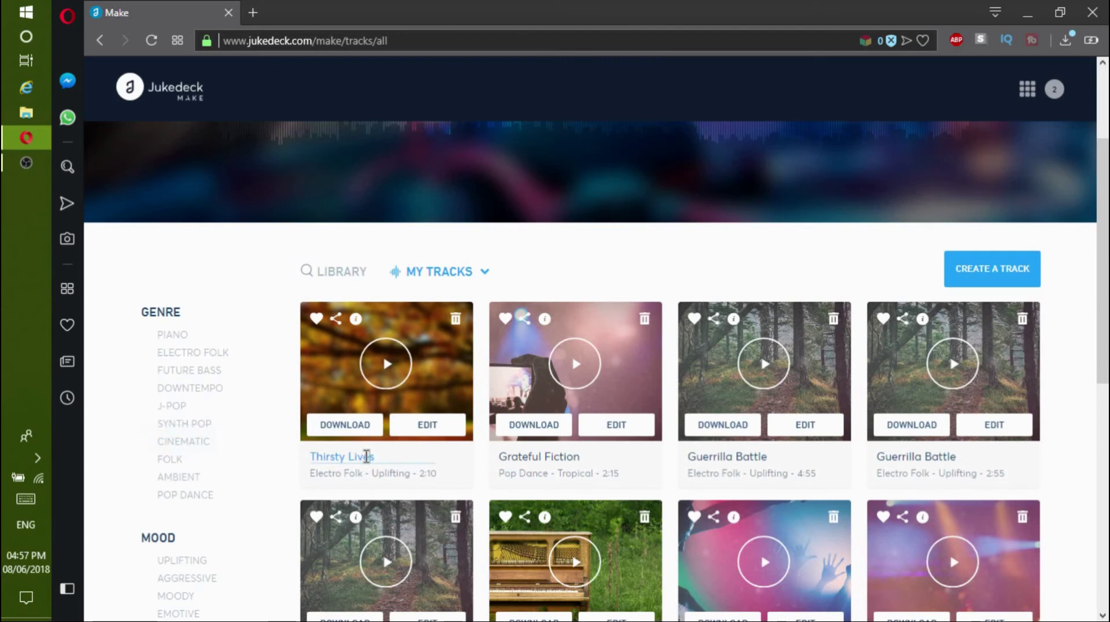
left_click(424, 469)
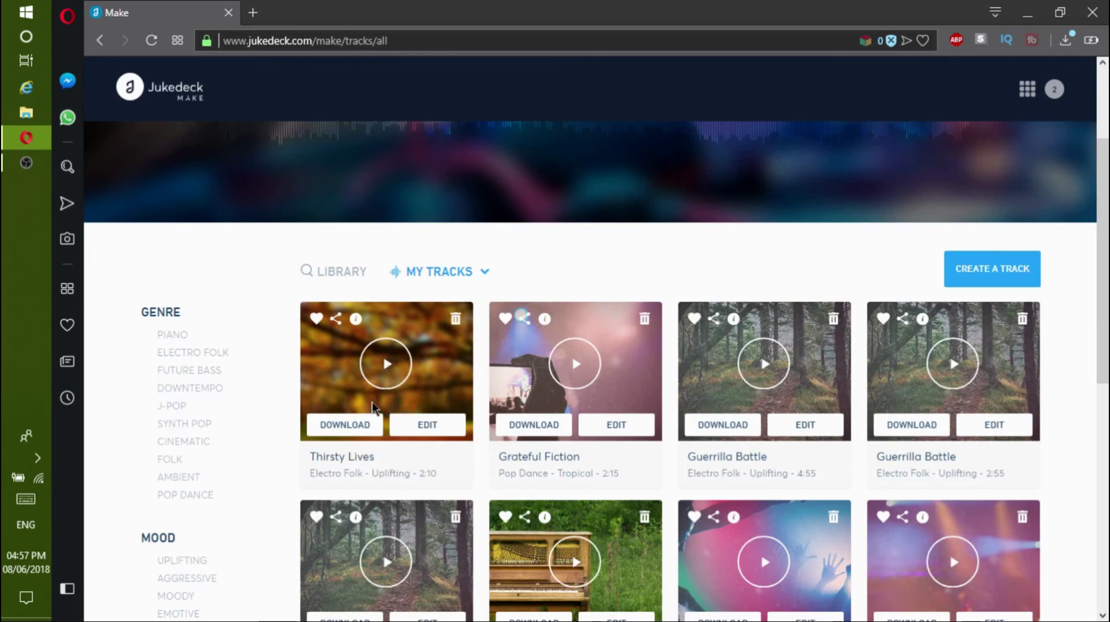
left_click(360, 423)
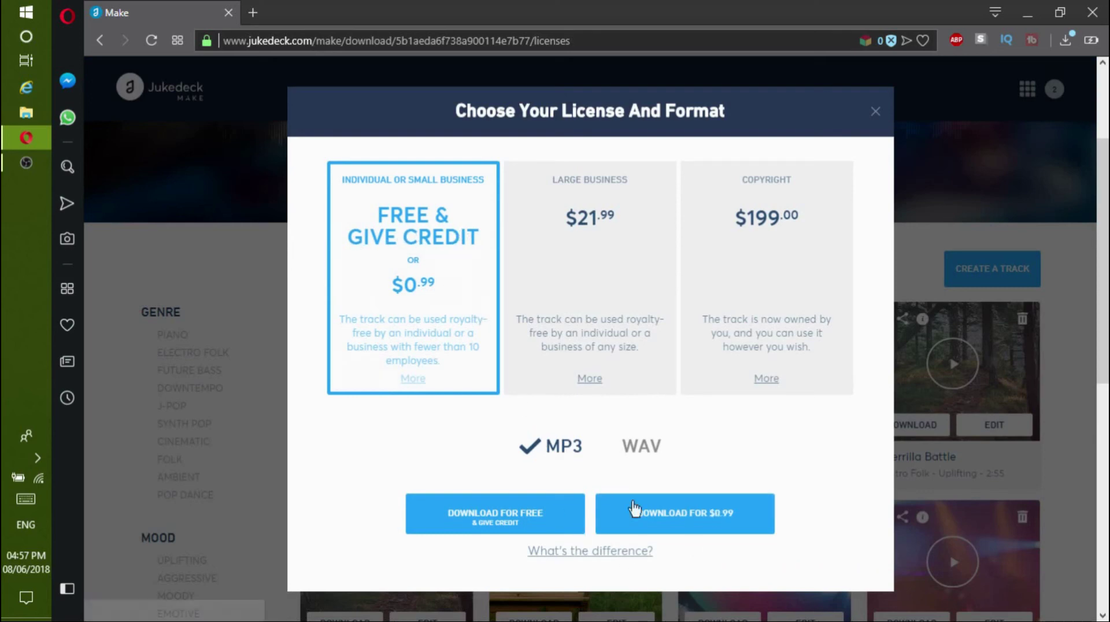
left_click(641, 446)
left_click(876, 114)
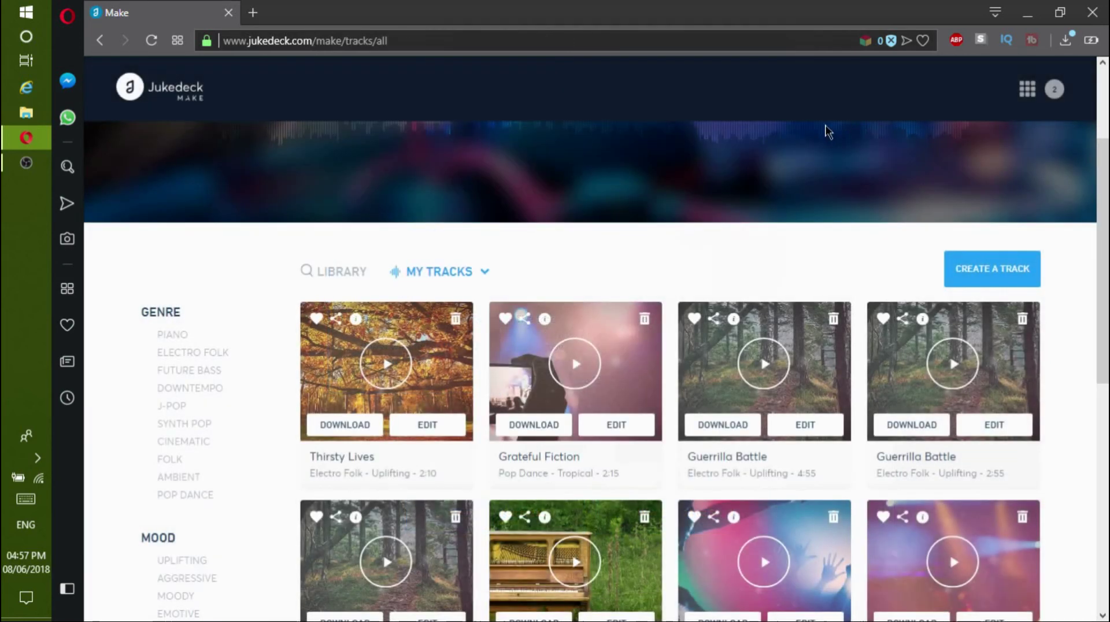